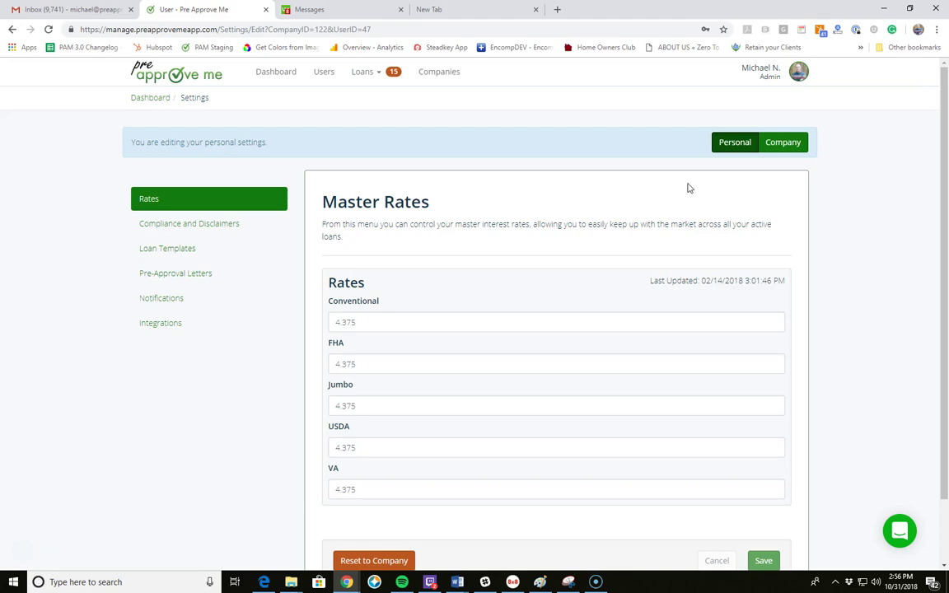
- Switch to the company-wide settings and open the Encompass Loan Sync configuration under the integrations
click(672, 188)
click(731, 174)
click(775, 154)
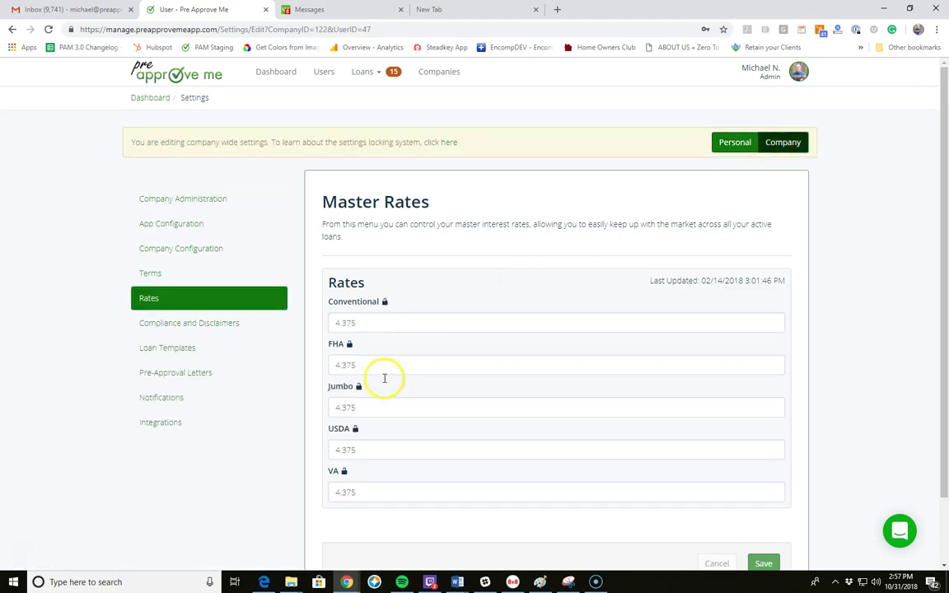
click(165, 421)
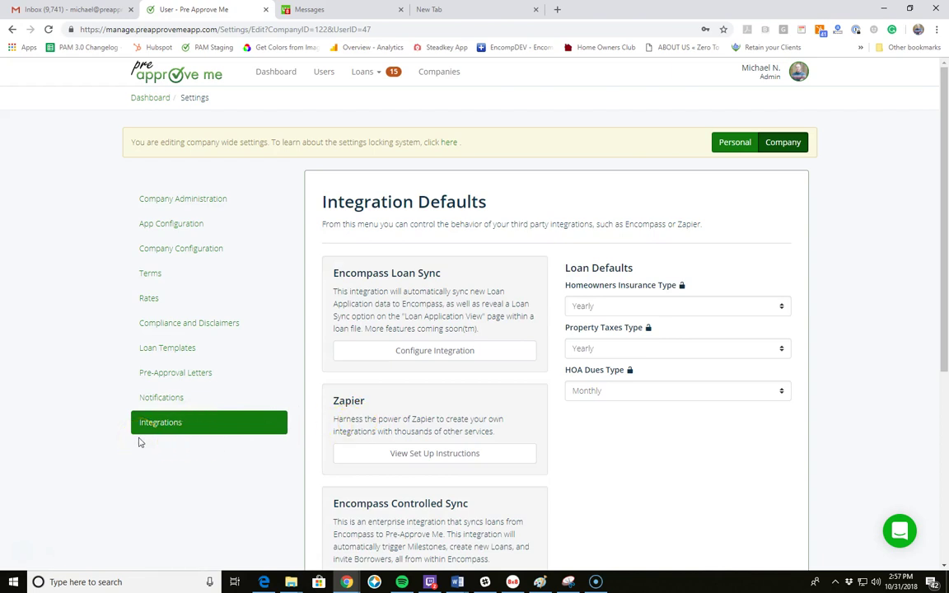
click(415, 350)
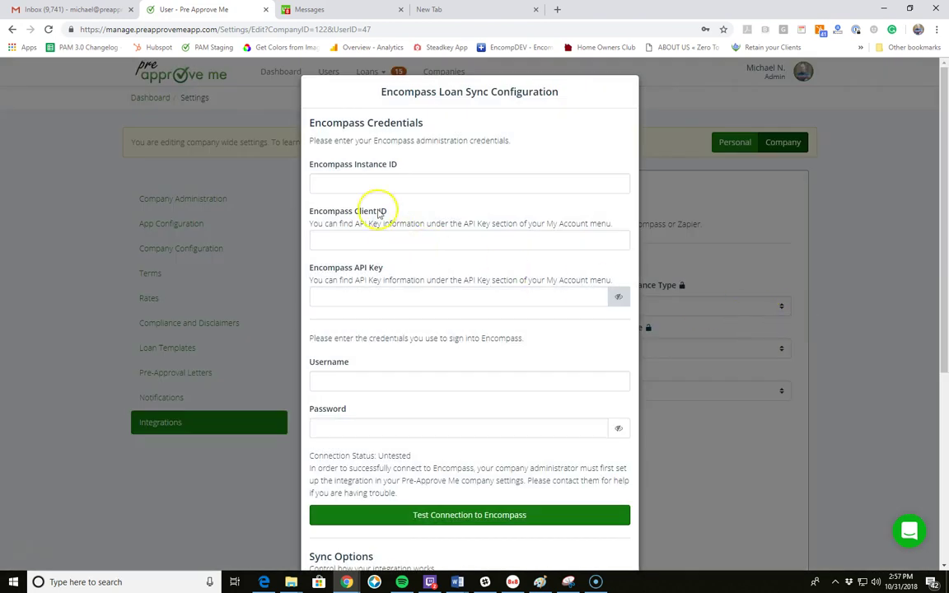
- Examine the Encompass instance ID, client ID, API key, username and password fields and the connection test option
click(333, 184)
click(339, 239)
click(336, 293)
click(355, 184)
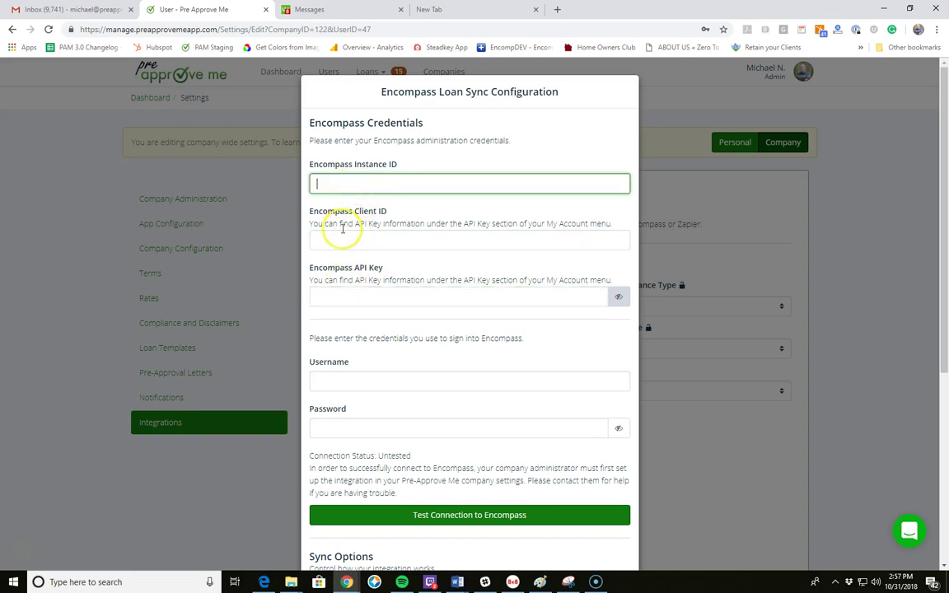
click(339, 240)
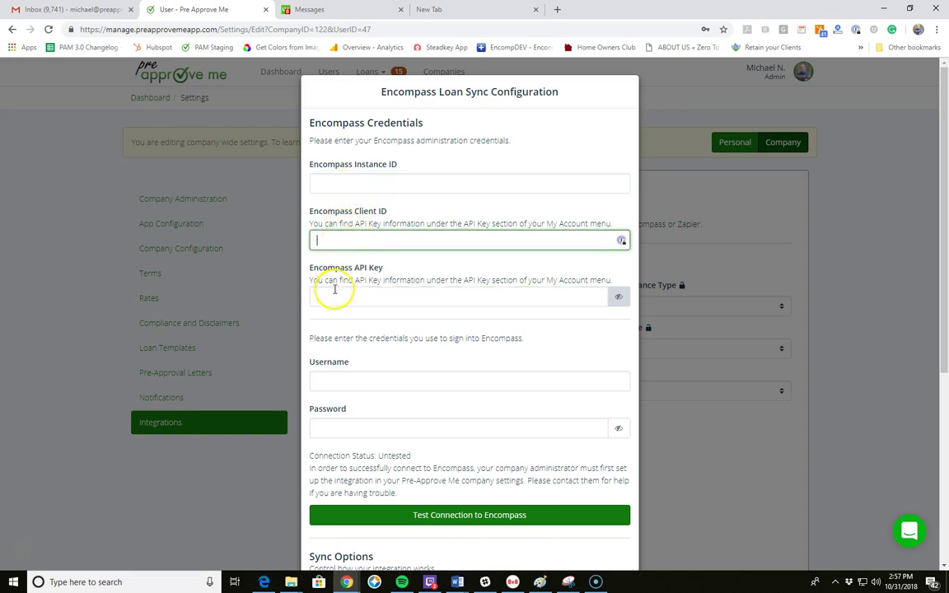
click(332, 295)
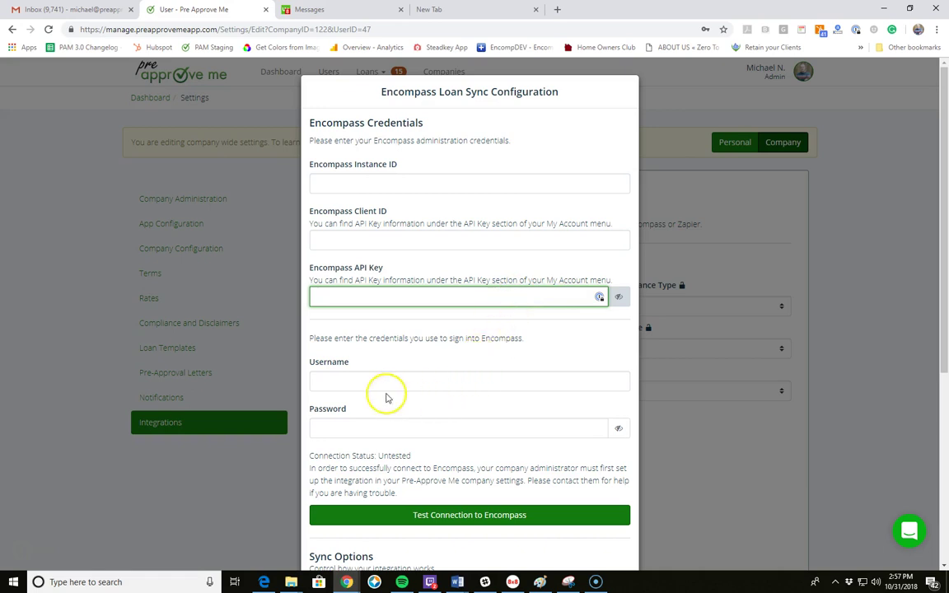
click(319, 384)
click(331, 429)
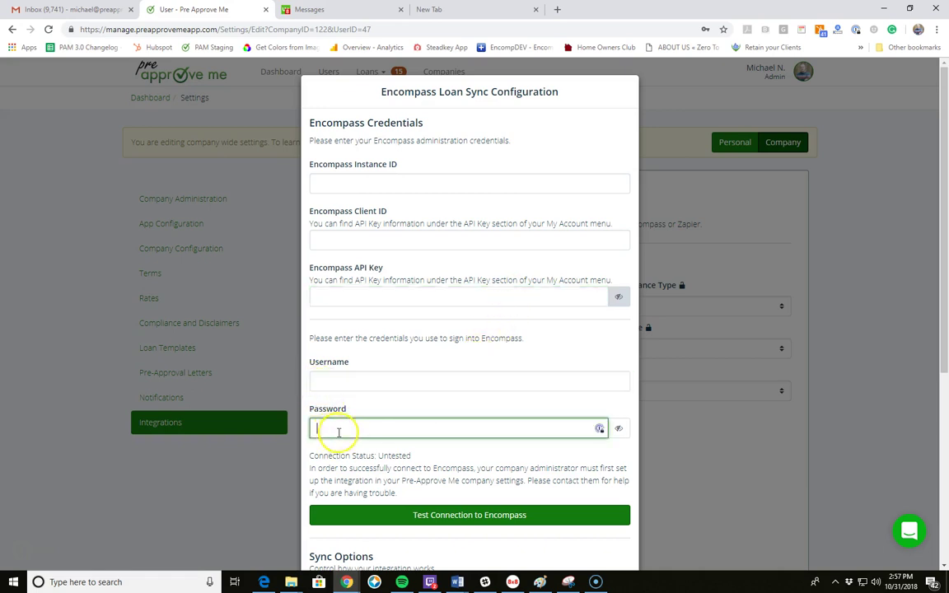
scroll(360, 417, down, 2)
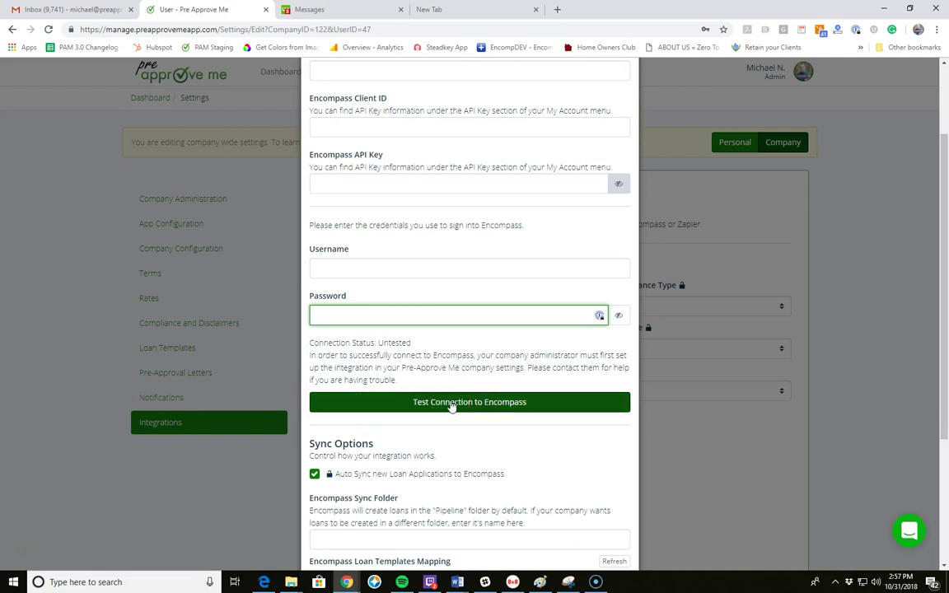
- Set the Encompass sync folder to "Prospects" in the sync options
scroll(451, 405, down, 2)
click(315, 362)
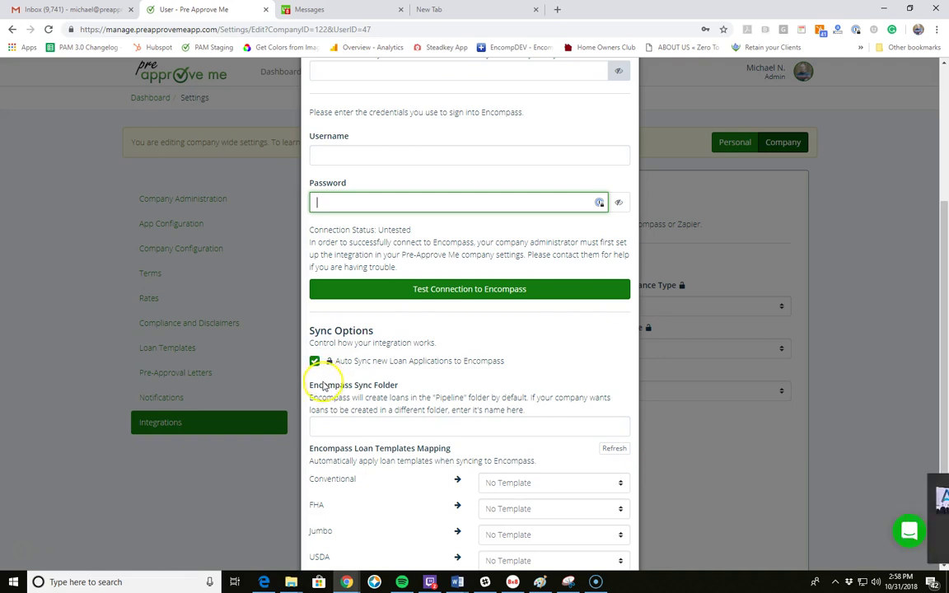
click(314, 425)
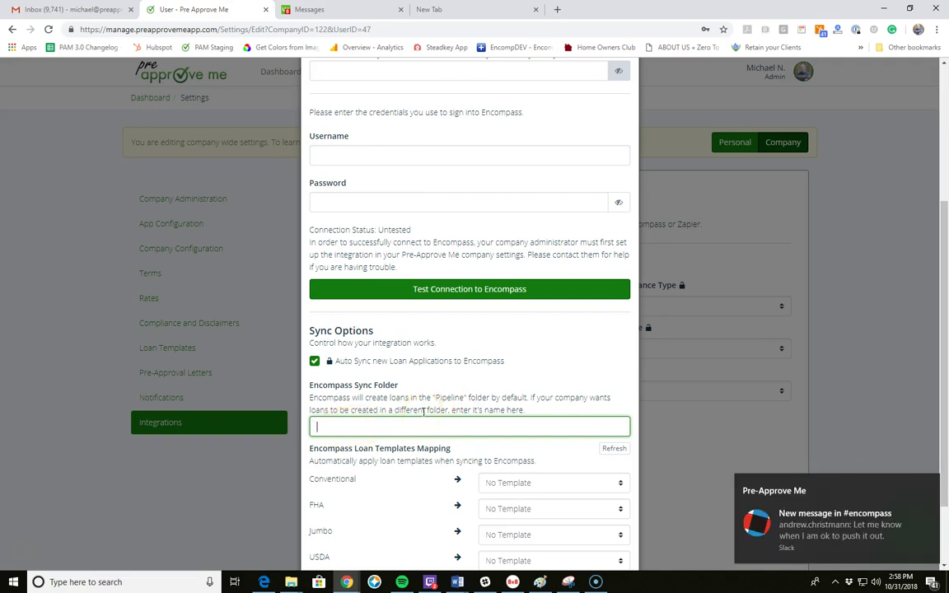
text(Prospect)
drag(395, 422, 308, 424)
click(375, 462)
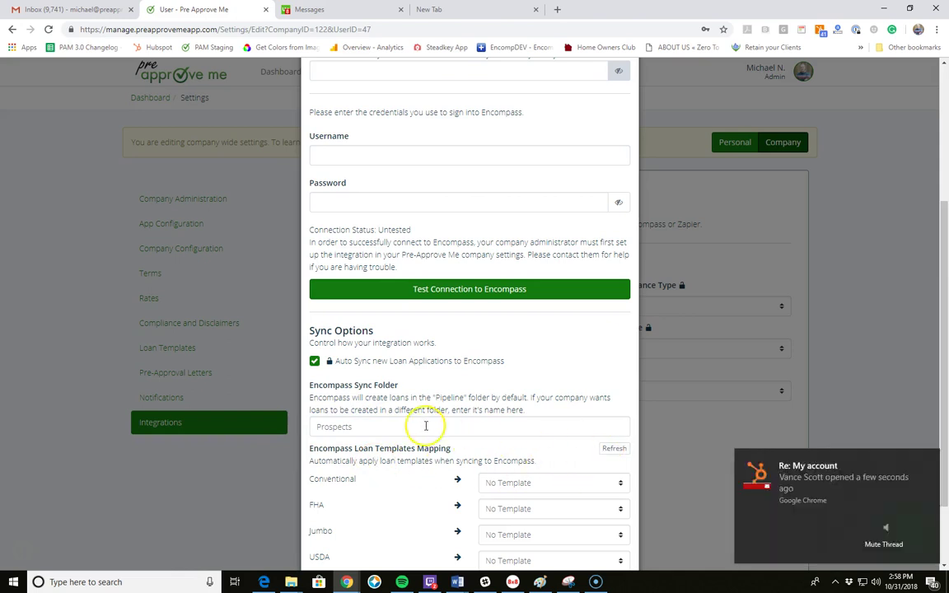
- Review the loan template mapping and the template choices for Conventional loans, and close the configuration
scroll(423, 424, down, 2)
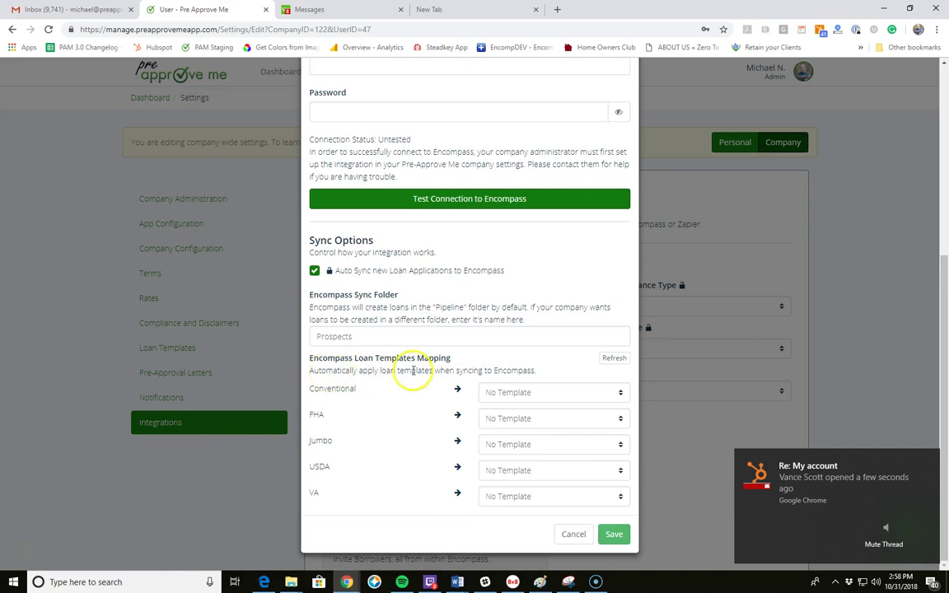
drag(371, 389, 298, 417)
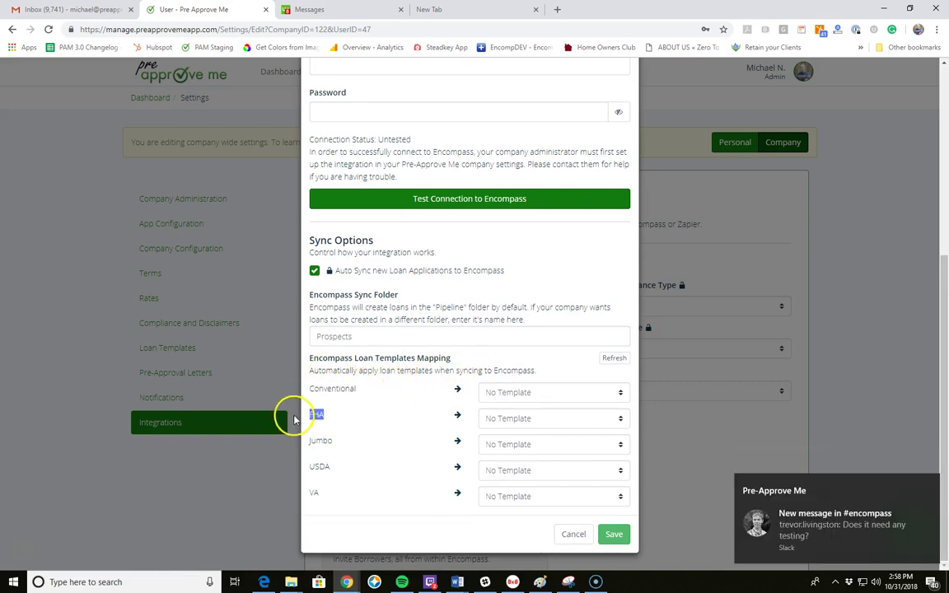
click(492, 393)
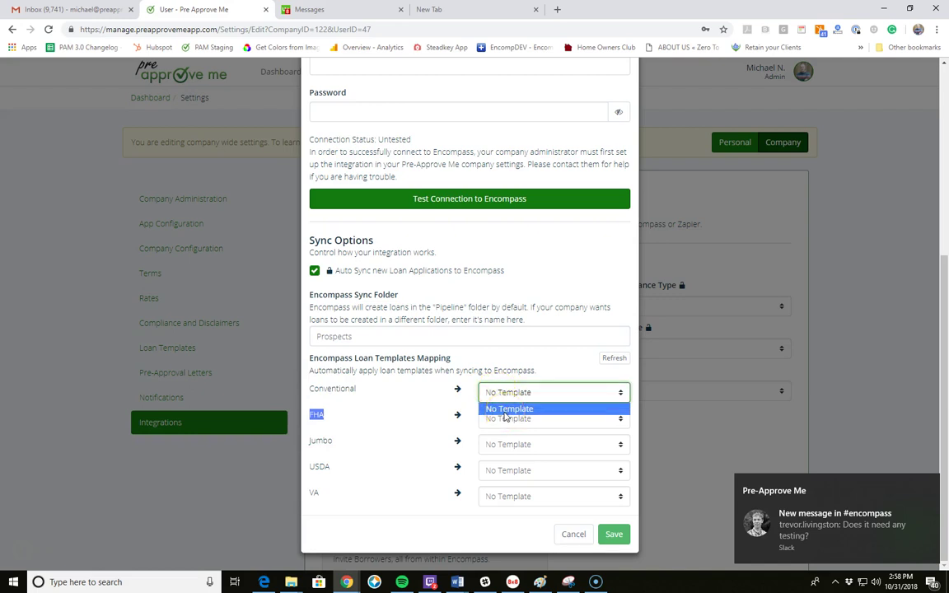
click(425, 382)
click(612, 535)
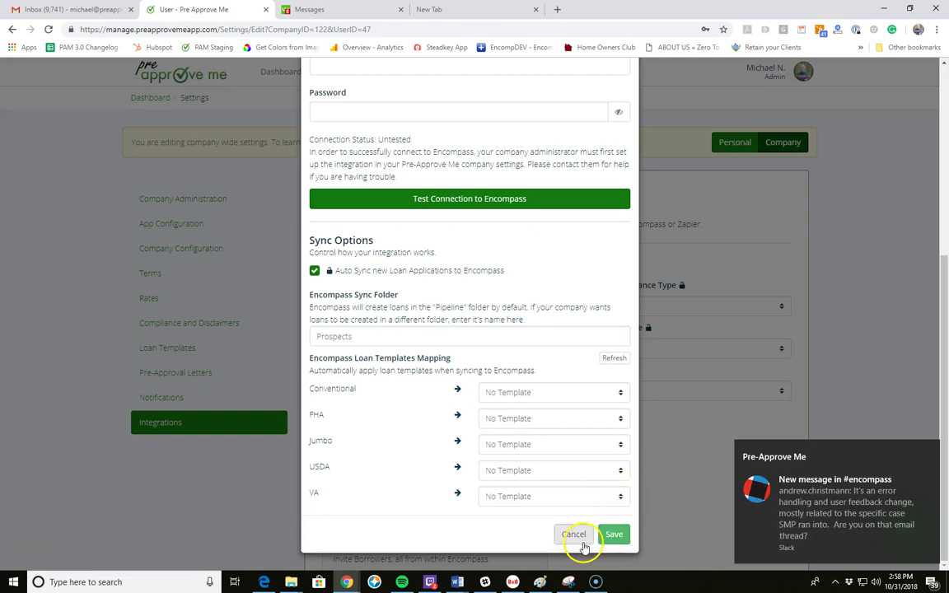
click(581, 542)
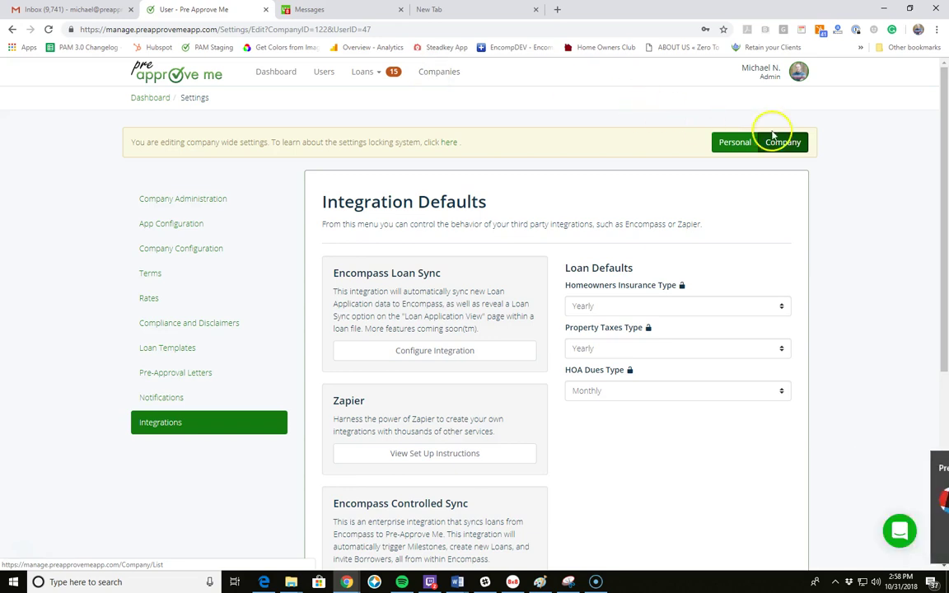
- Reopen the company's Encompass Loan Sync configuration to review the option for auto-syncing new loan applications, and cancel out of it
click(429, 352)
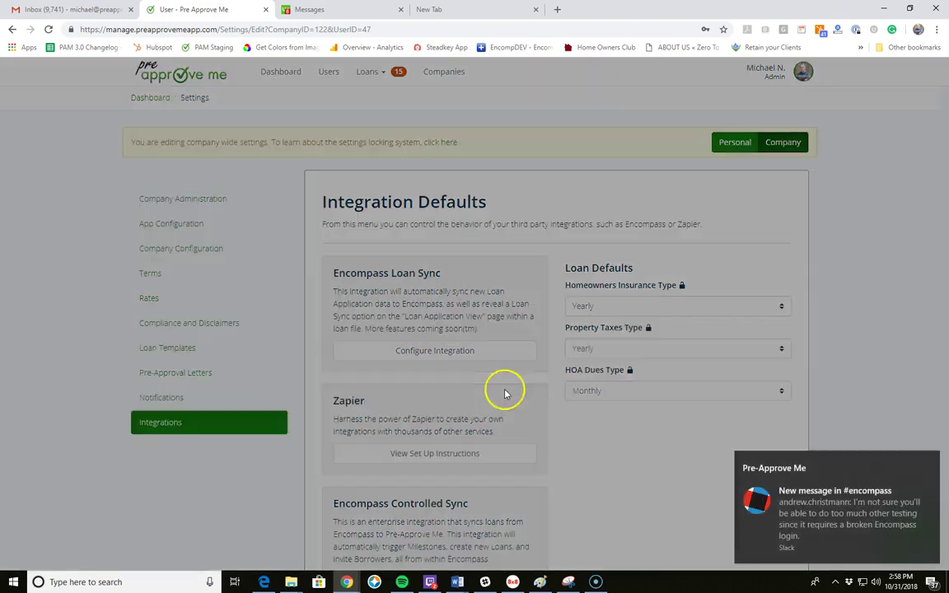
scroll(330, 392, down, 4)
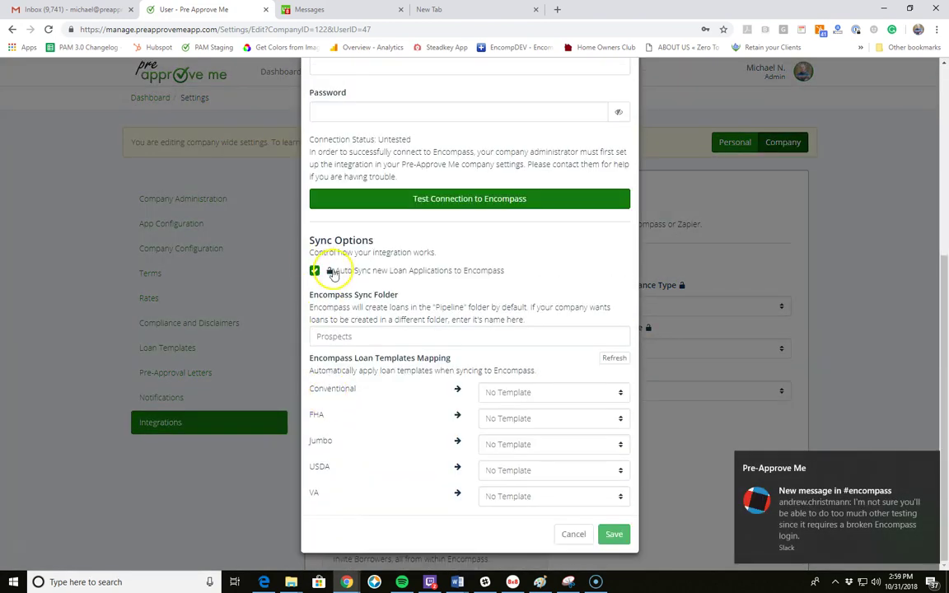
drag(336, 270, 499, 274)
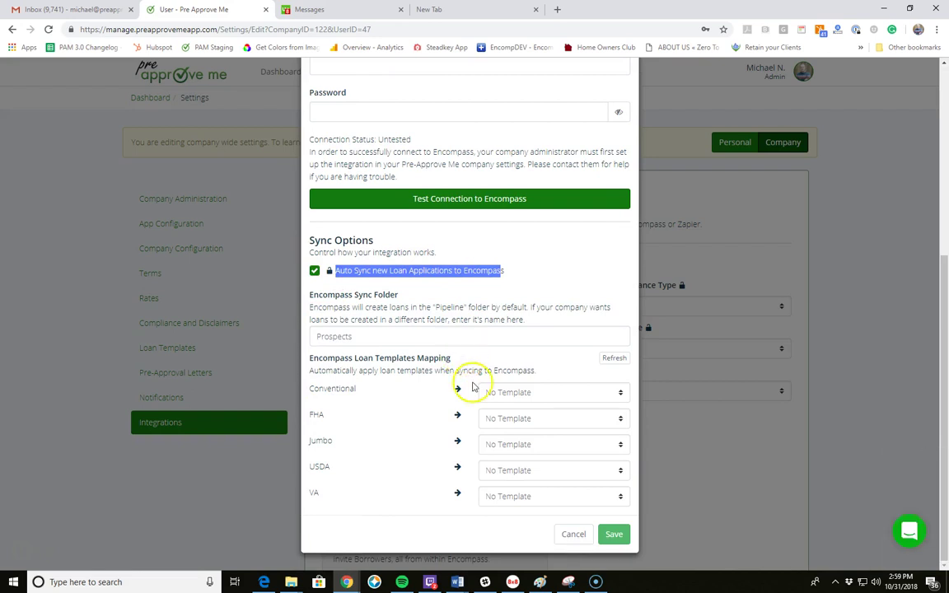
click(445, 271)
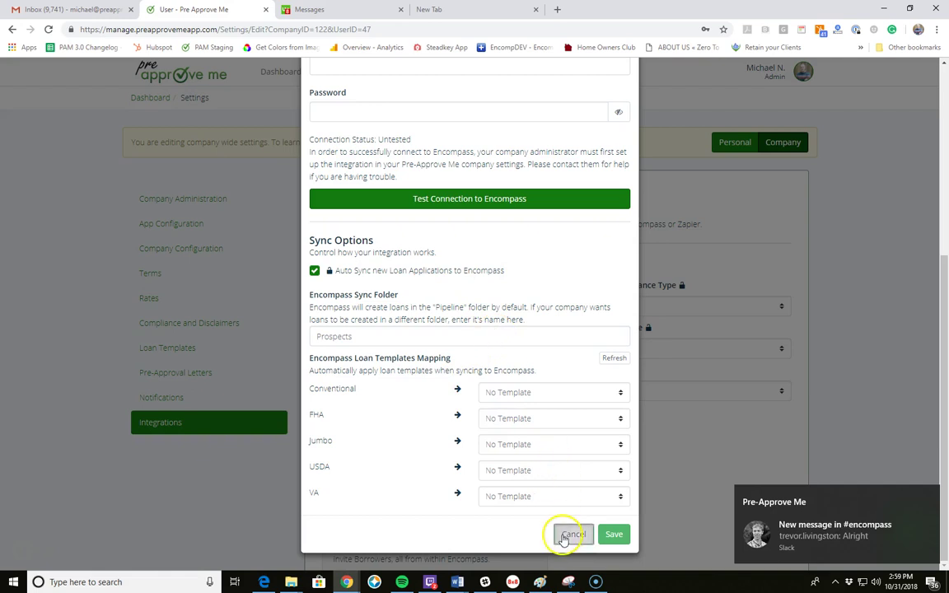
click(569, 534)
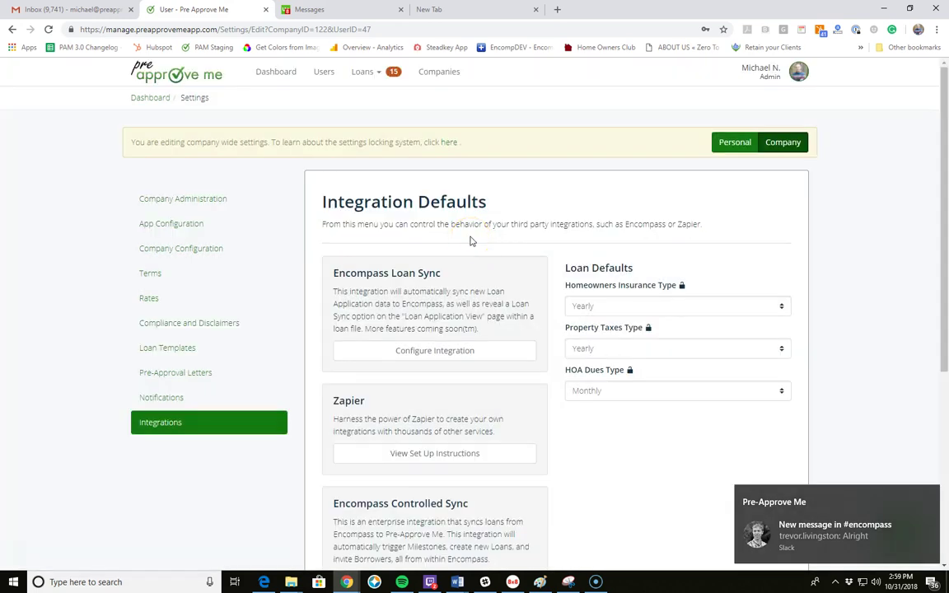
- View the company structure from the companies list
click(454, 229)
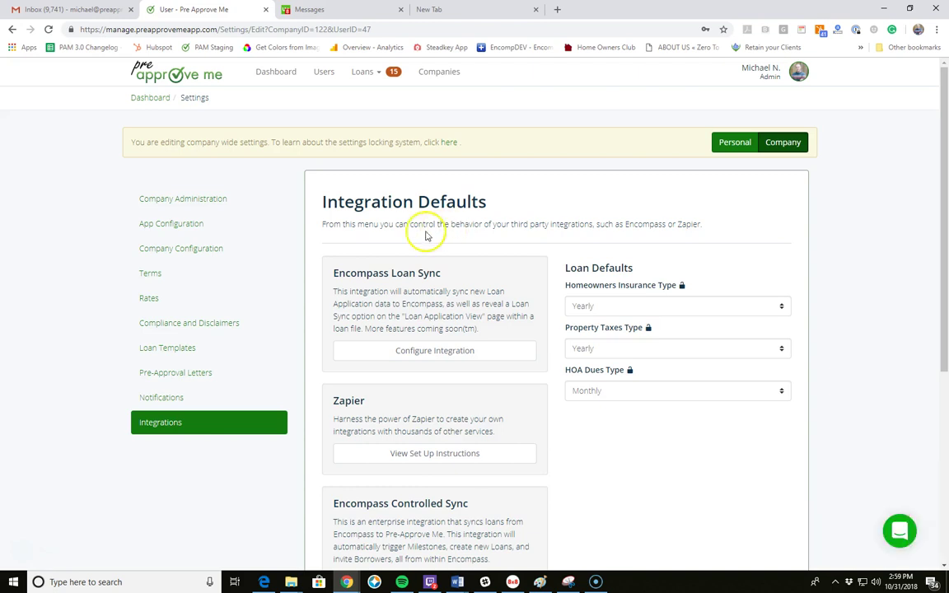
click(422, 72)
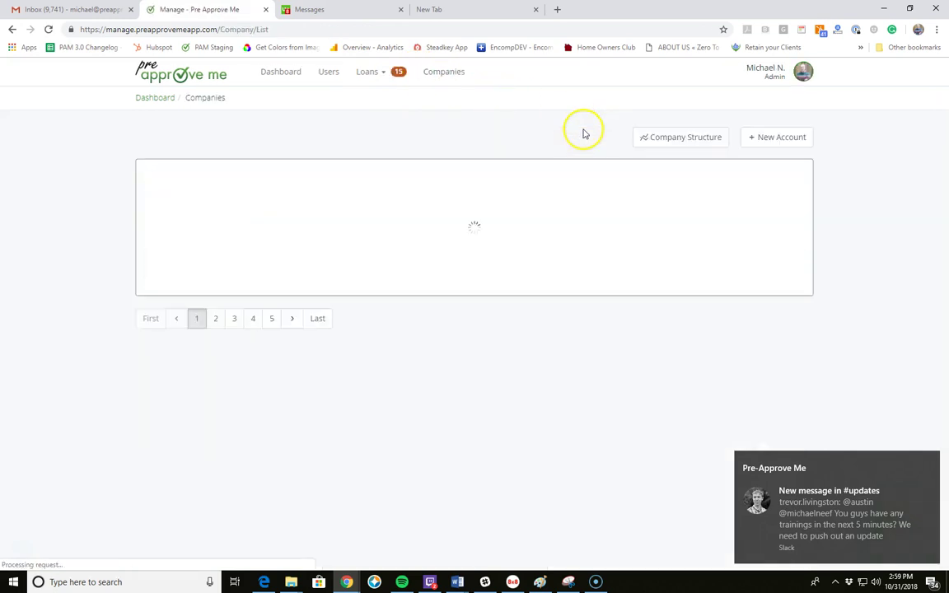
click(659, 148)
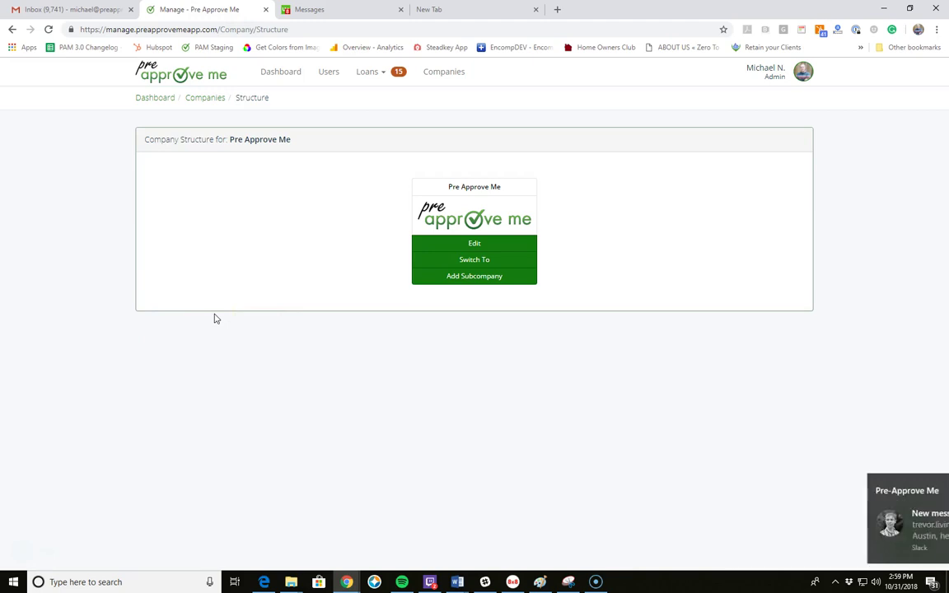
- Open the Encompass Loan Sync configuration in the personal integration settings and go through its username and password fields
click(804, 81)
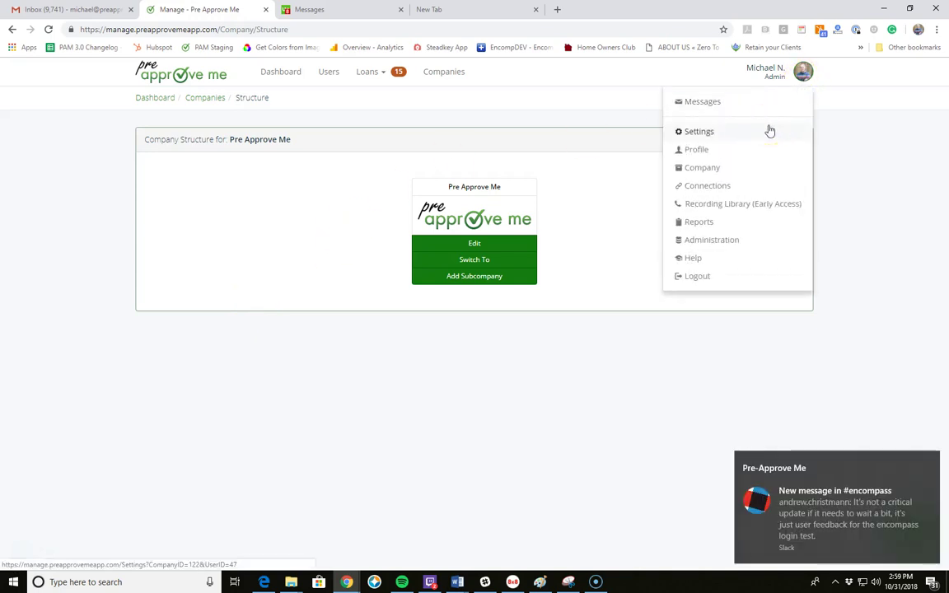
click(769, 131)
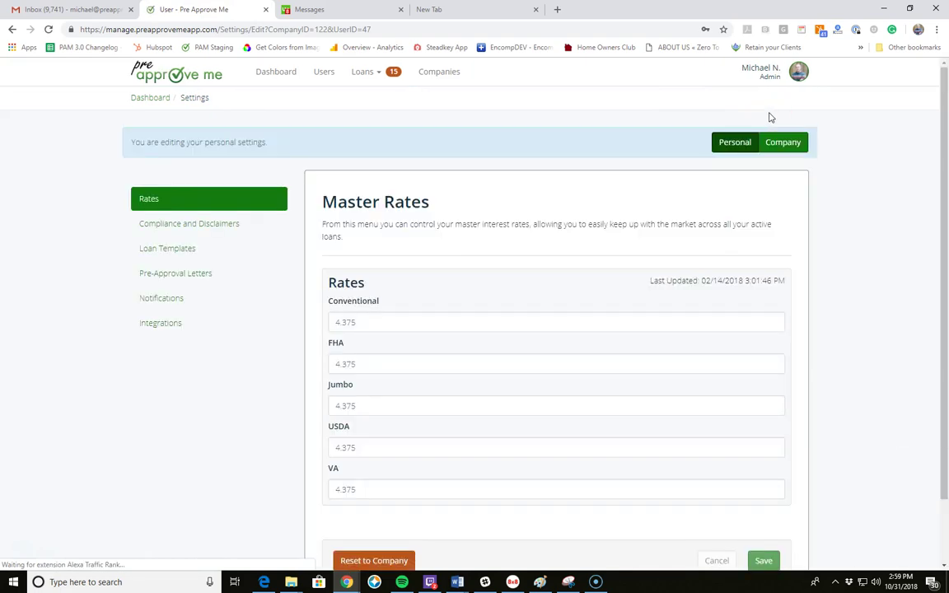
click(156, 327)
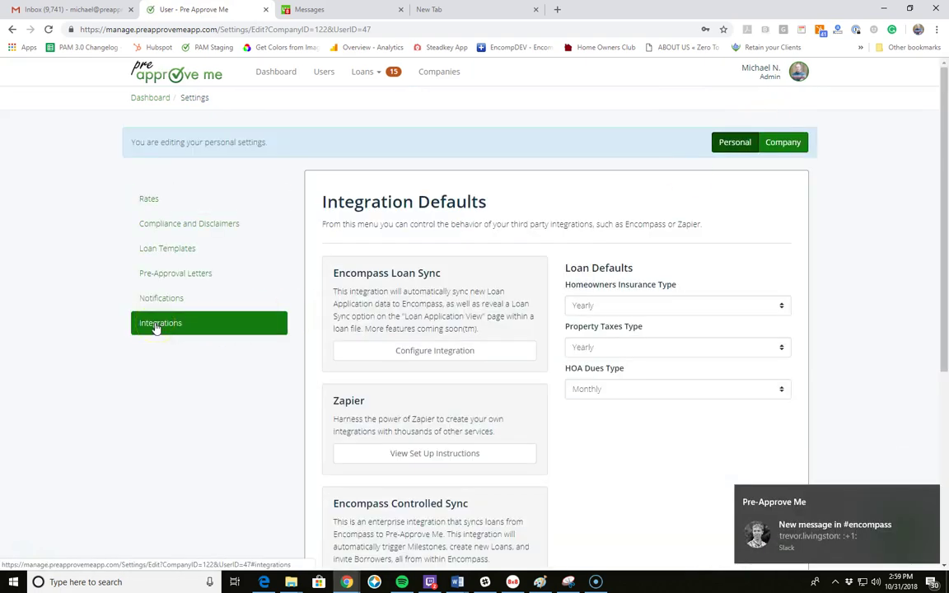
click(363, 350)
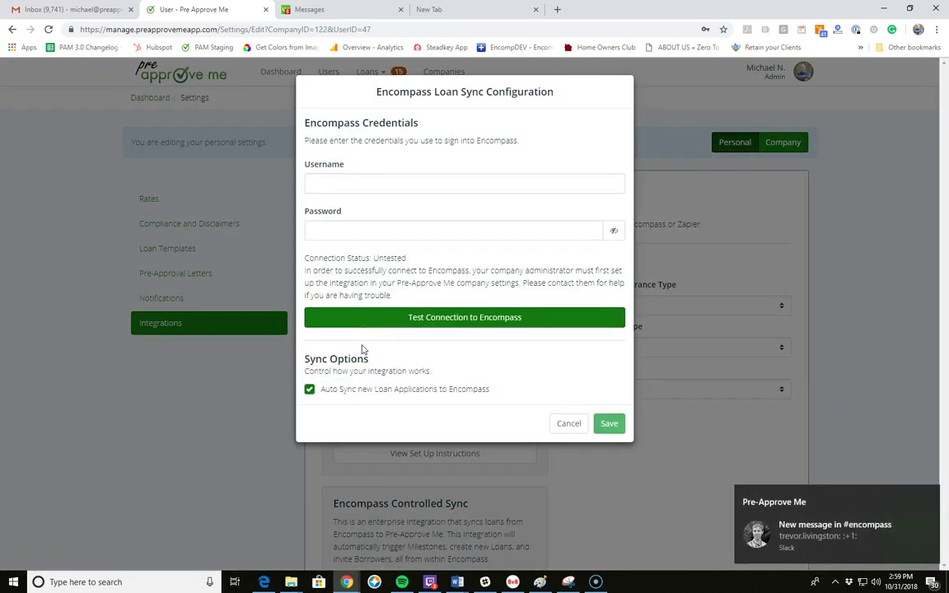
click(349, 188)
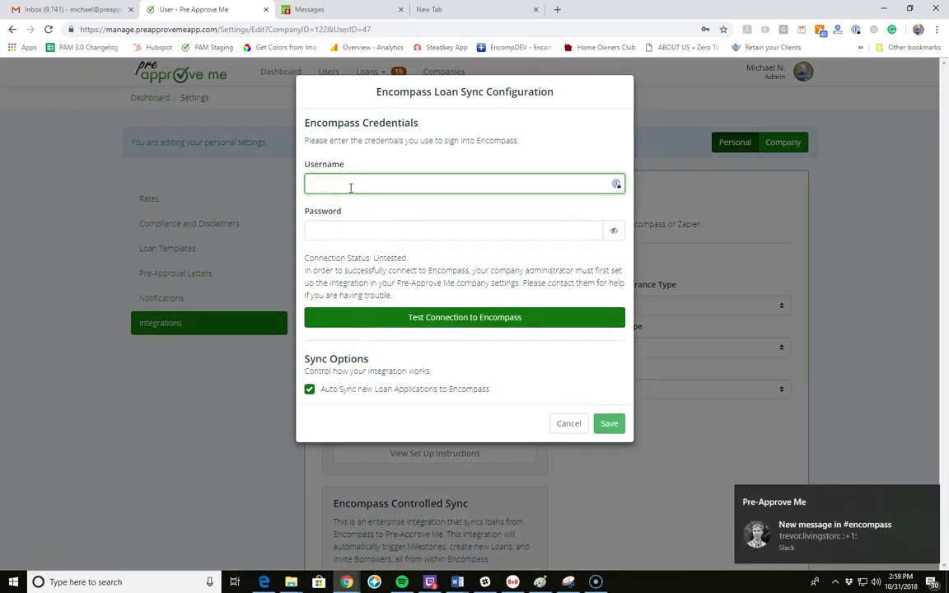
click(346, 232)
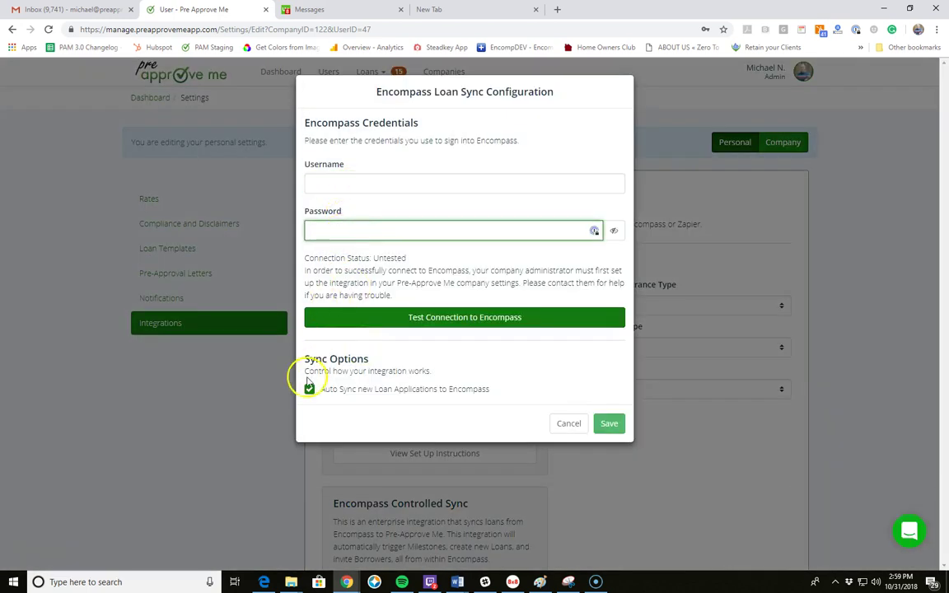